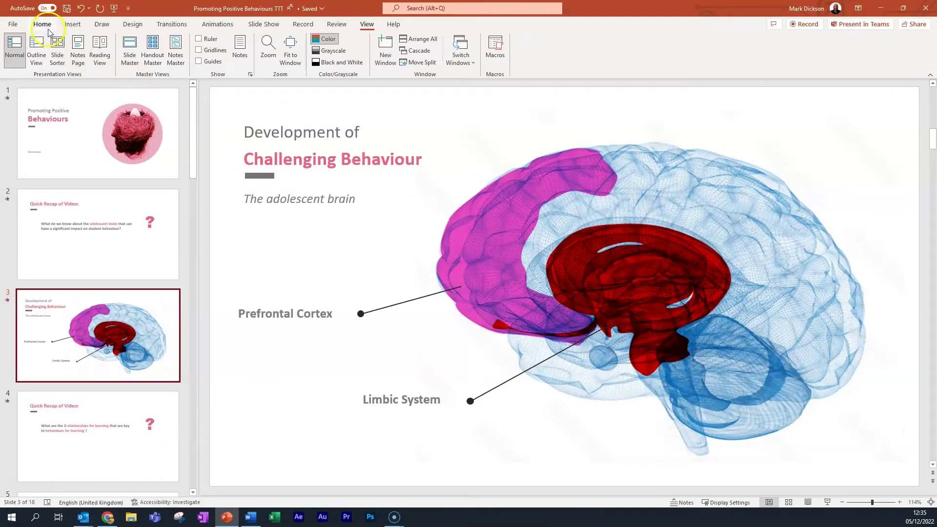
Replace Calibri with Raleway across the deck, then select the 'Relationship with others' text on the next slide.
{"action": "left_click", "coordinate": [43, 24]}
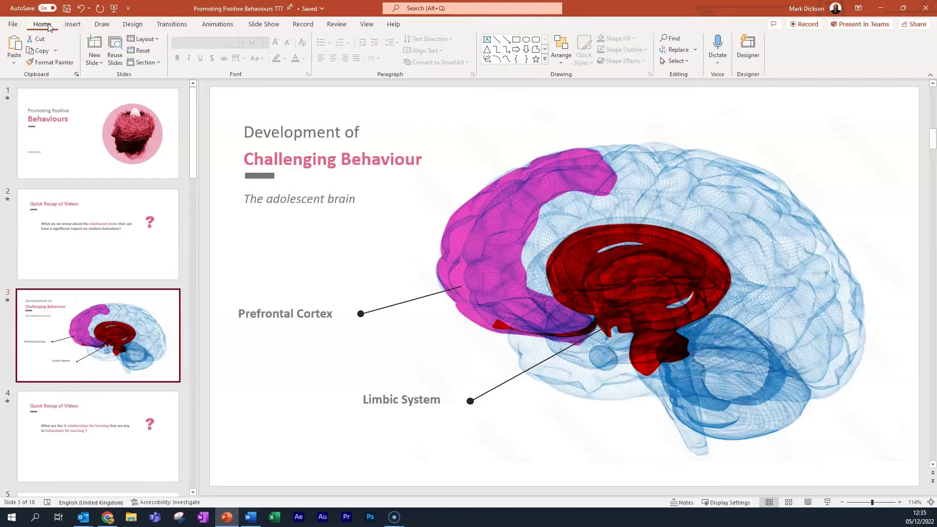
{"action": "left_click", "coordinate": [695, 50]}
{"action": "left_click", "coordinate": [683, 77]}
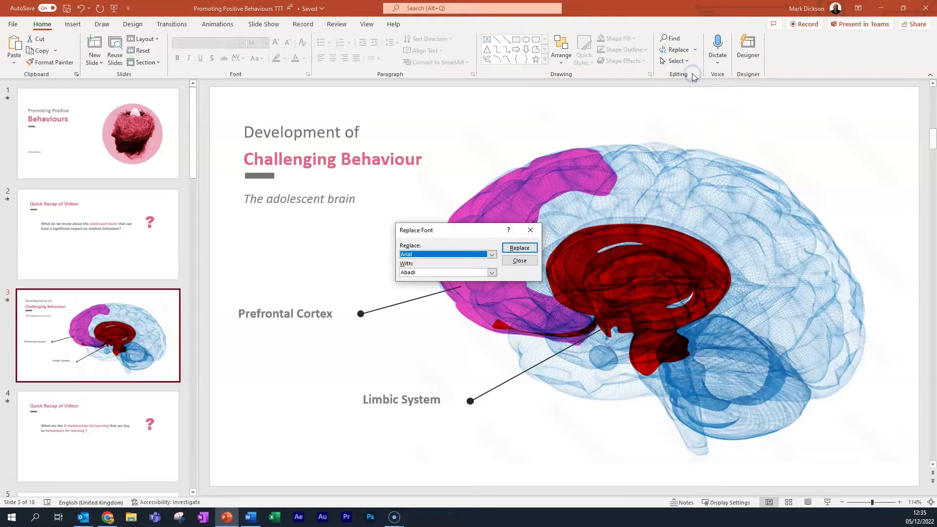
{"action": "left_click", "coordinate": [491, 255]}
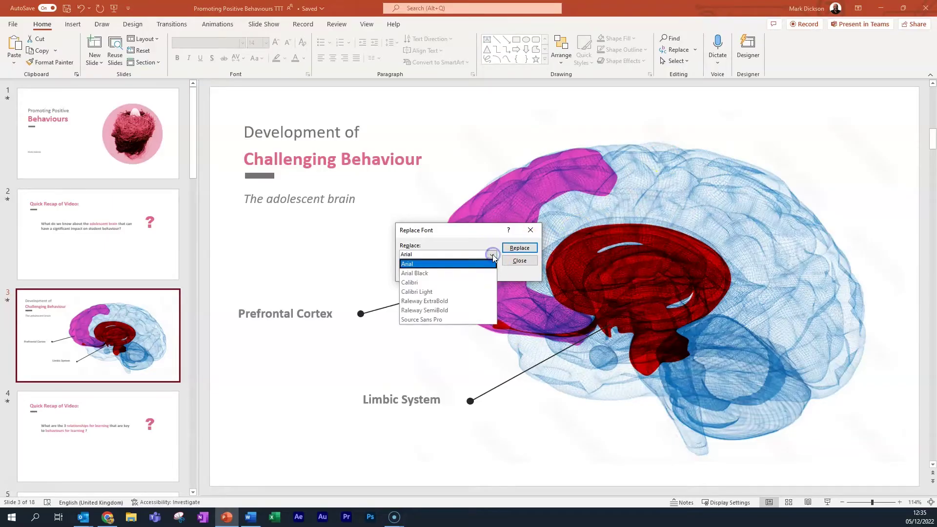
{"action": "left_click", "coordinate": [442, 279]}
{"action": "left_click", "coordinate": [491, 272]}
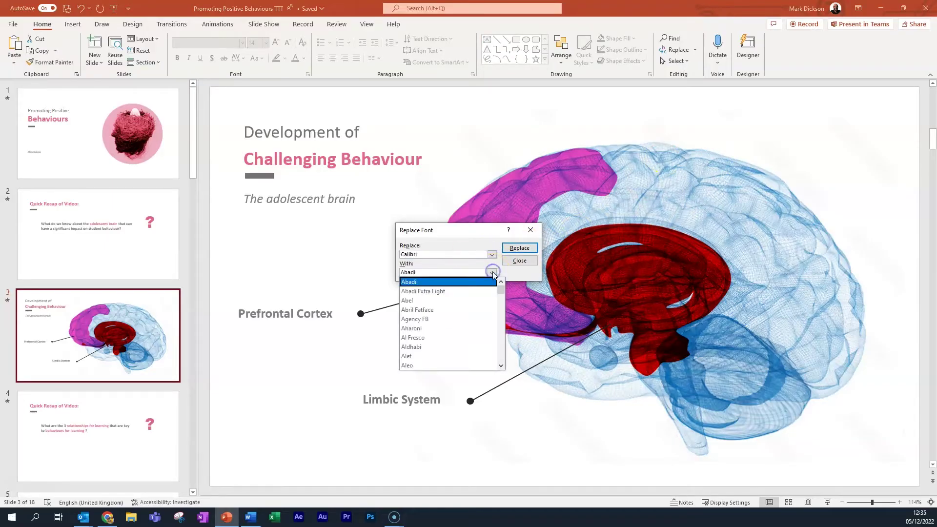
{"action": "left_click_drag", "start_coordinate": [500, 286], "coordinate": [498, 347]}
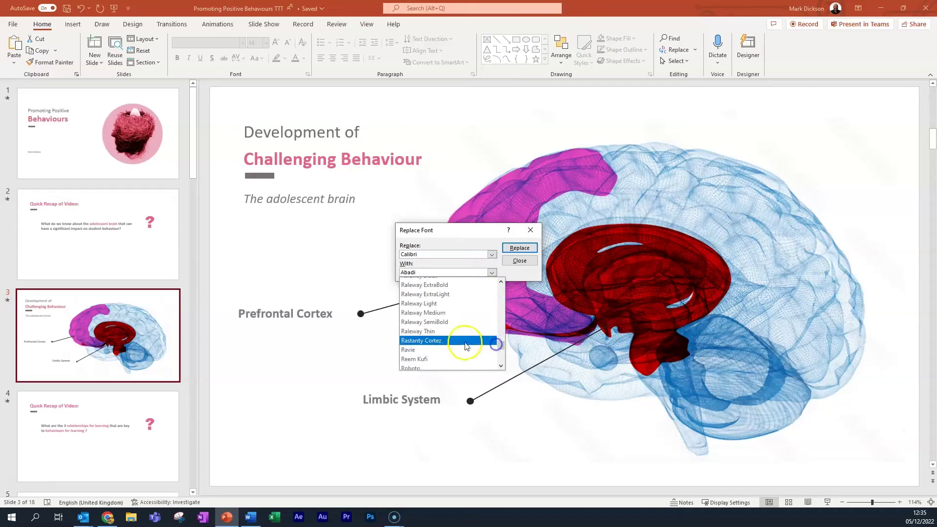
{"action": "scroll", "coordinate": [464, 343], "scroll_direction": "up", "scroll_amount": 1}
{"action": "left_click", "coordinate": [439, 295]}
{"action": "left_click", "coordinate": [526, 250]}
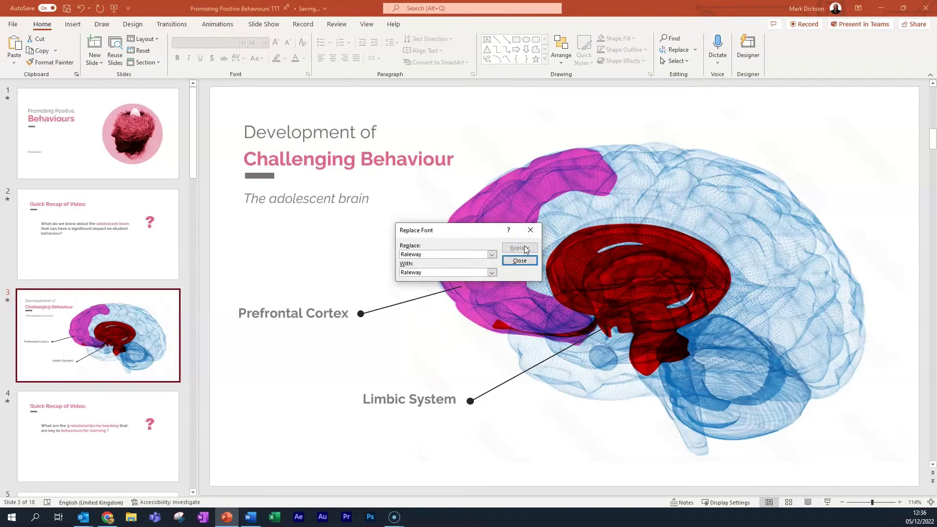
{"action": "left_click", "coordinate": [519, 261]}
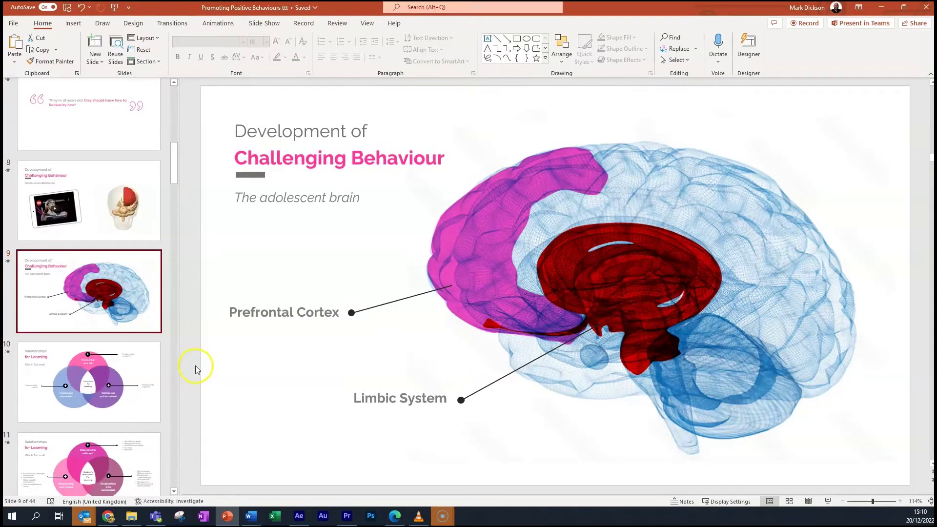
{"action": "key", "text": "Down"}
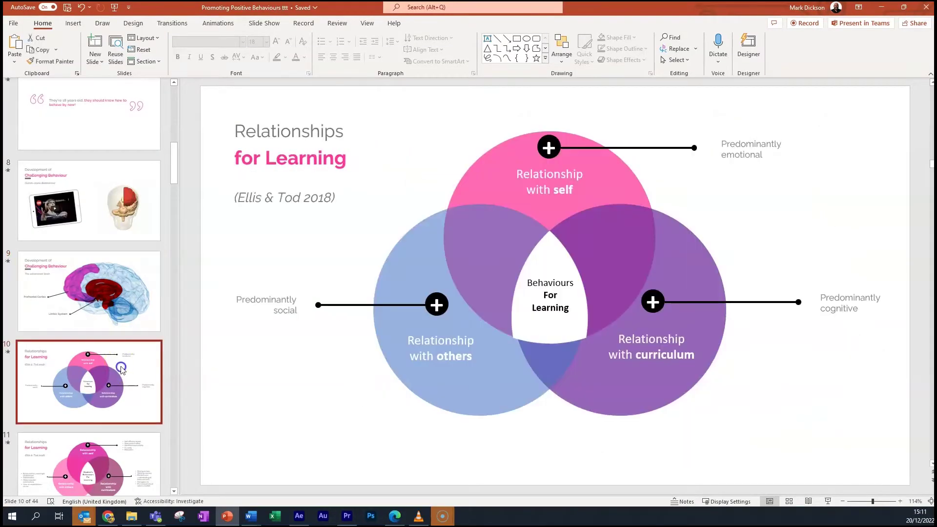
{"action": "left_click", "coordinate": [420, 345]}
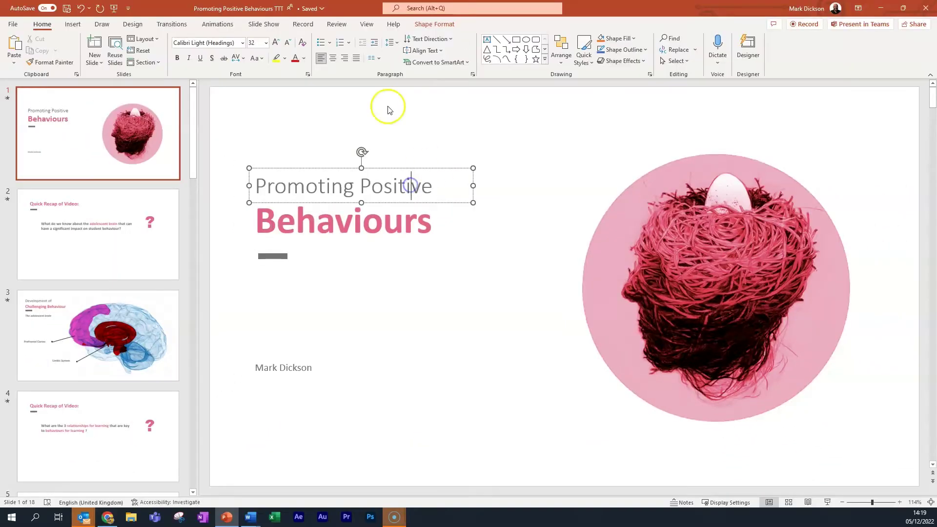
Keep Calibri Light as the title slide's title font and deselect the title.
{"action": "left_click", "coordinate": [243, 43]}
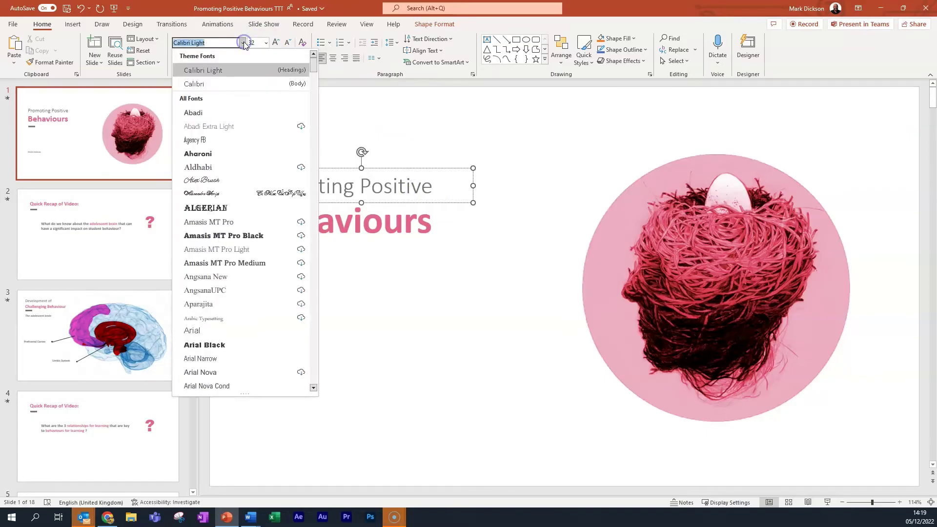
{"action": "left_click", "coordinate": [233, 73]}
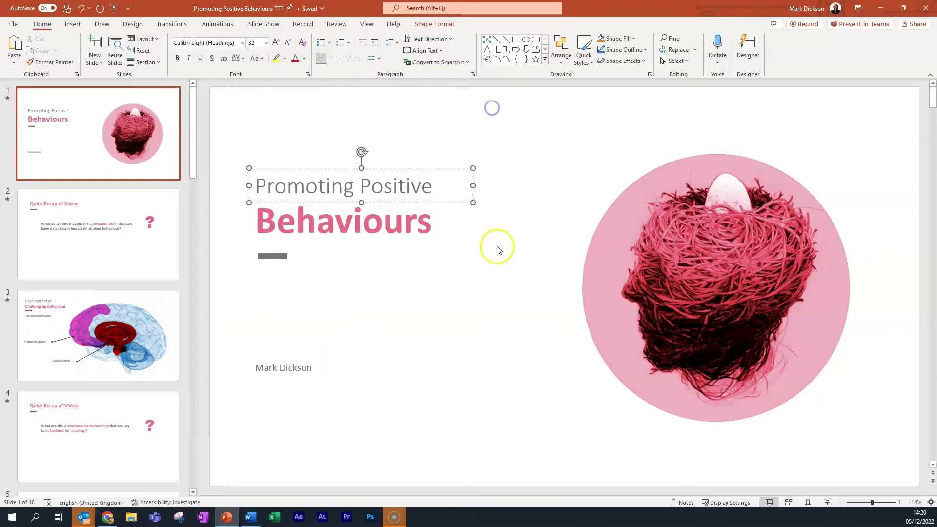
{"action": "left_click", "coordinate": [496, 258]}
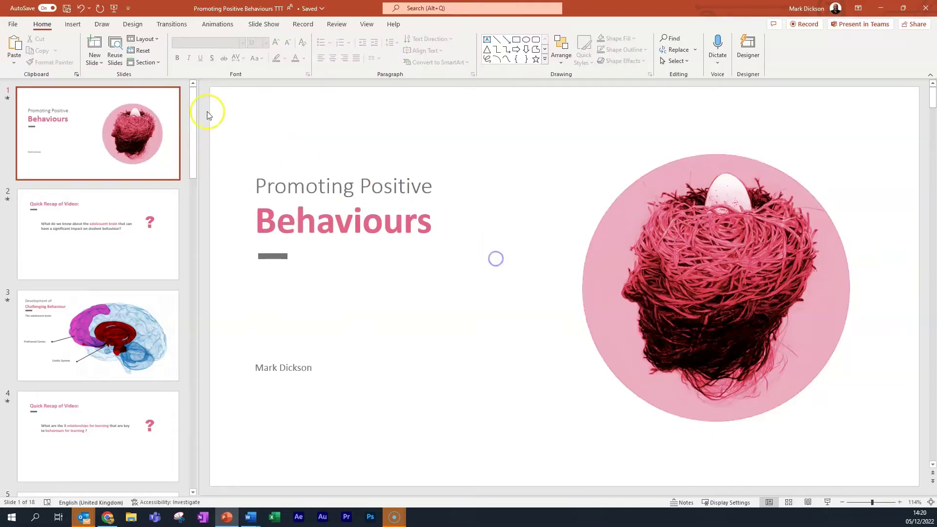
Start a custom theme font set from Design Variants and make Raleway the heading font.
{"action": "left_click", "coordinate": [128, 25]}
{"action": "left_click", "coordinate": [800, 59]}
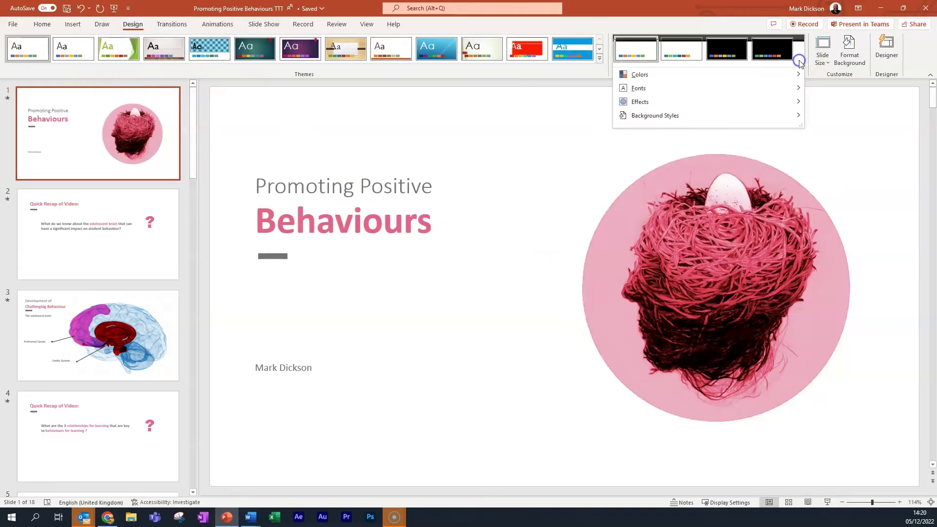
{"action": "mouse_move", "coordinate": [800, 87]}
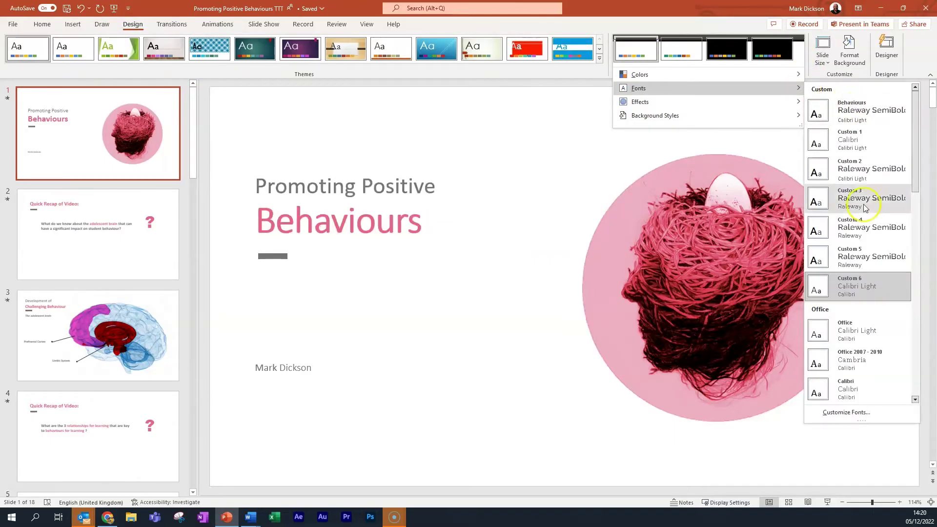
{"action": "left_click", "coordinate": [855, 413]}
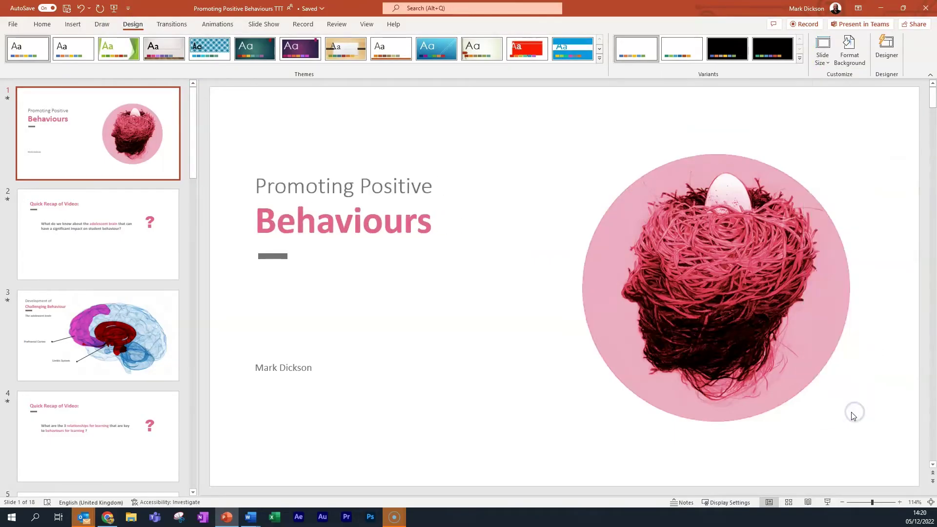
{"action": "left_click", "coordinate": [456, 240]}
{"action": "type", "text": "Raleway"}
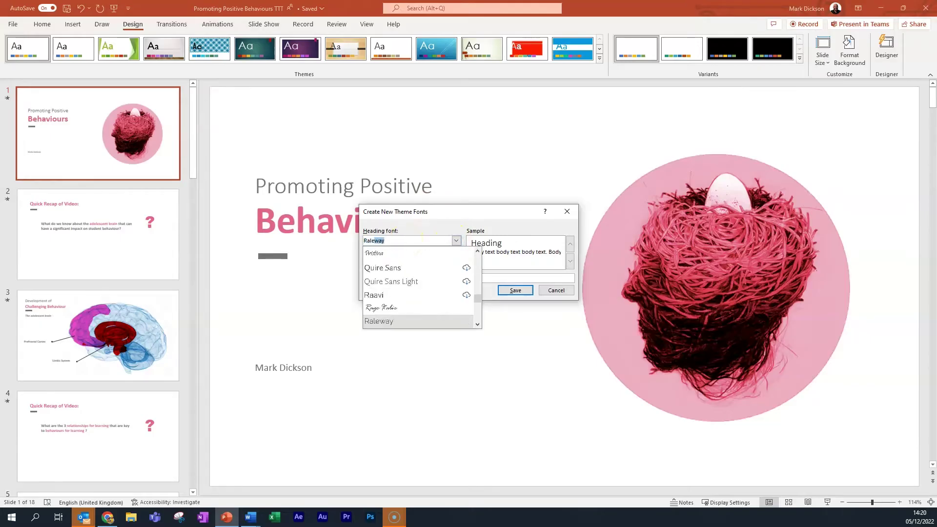
{"action": "scroll", "coordinate": [474, 319], "scroll_direction": "down", "scroll_amount": 1}
{"action": "left_click", "coordinate": [393, 294]}
Set the body font to Raleway, save the theme fonts, and go to the Quick Recap slide.
{"action": "left_click", "coordinate": [455, 263]}
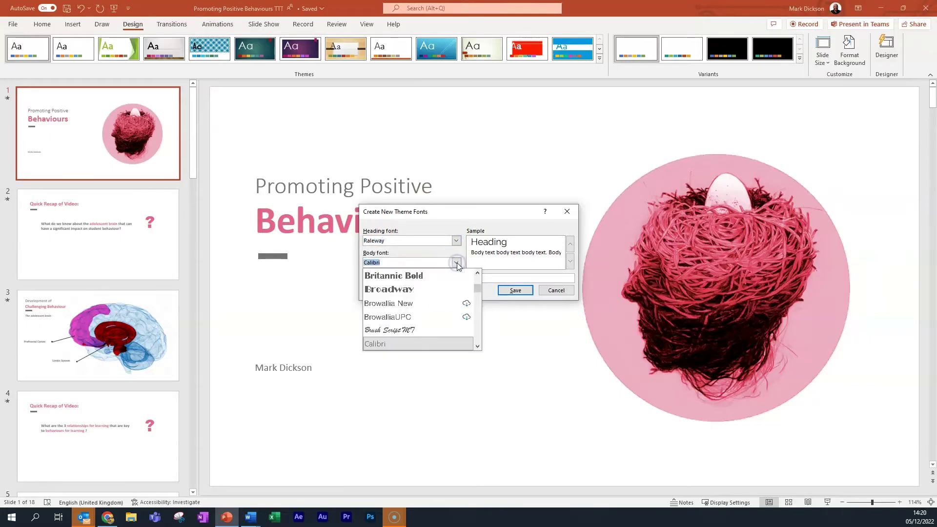
{"action": "type", "text": "Raleway"}
{"action": "left_click", "coordinate": [477, 346]}
{"action": "left_click", "coordinate": [477, 346]}
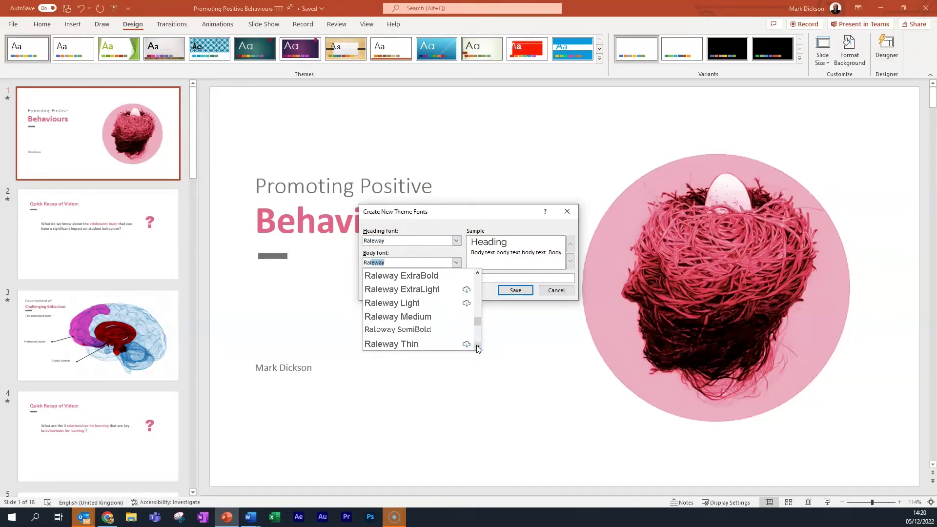
{"action": "left_click", "coordinate": [428, 329]}
{"action": "left_click", "coordinate": [514, 290]}
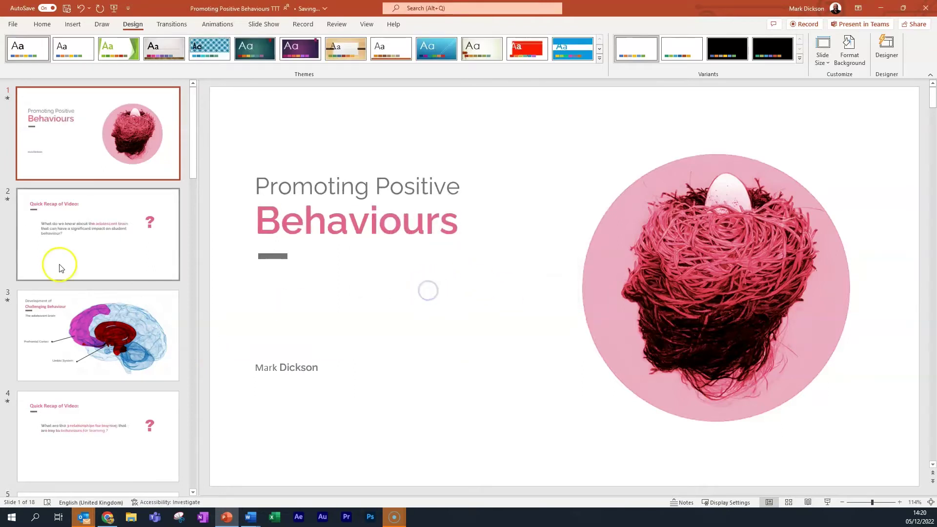
{"action": "left_click", "coordinate": [88, 235]}
Select the question text on slide 2.
{"action": "left_click", "coordinate": [371, 240]}
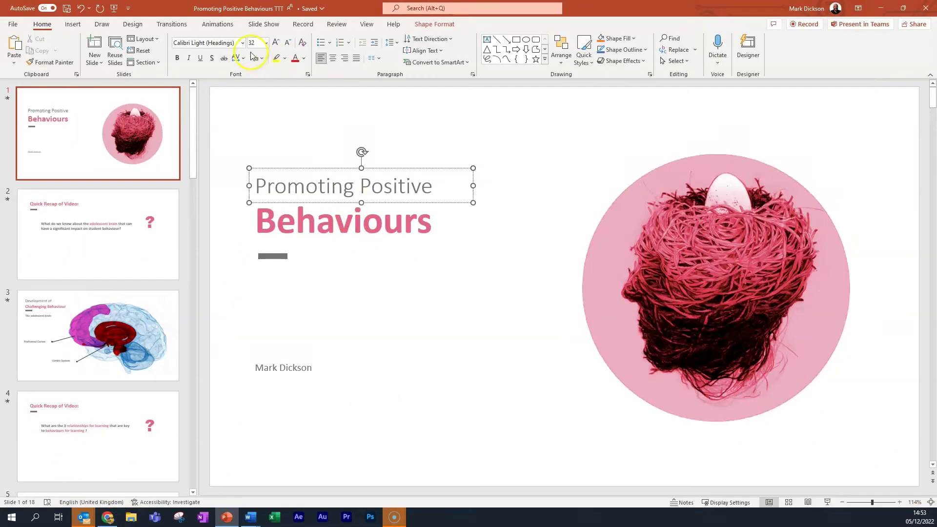
Switch to Slide Master view and open Customize Fonts from the theme font sets.
{"action": "left_click", "coordinate": [367, 24]}
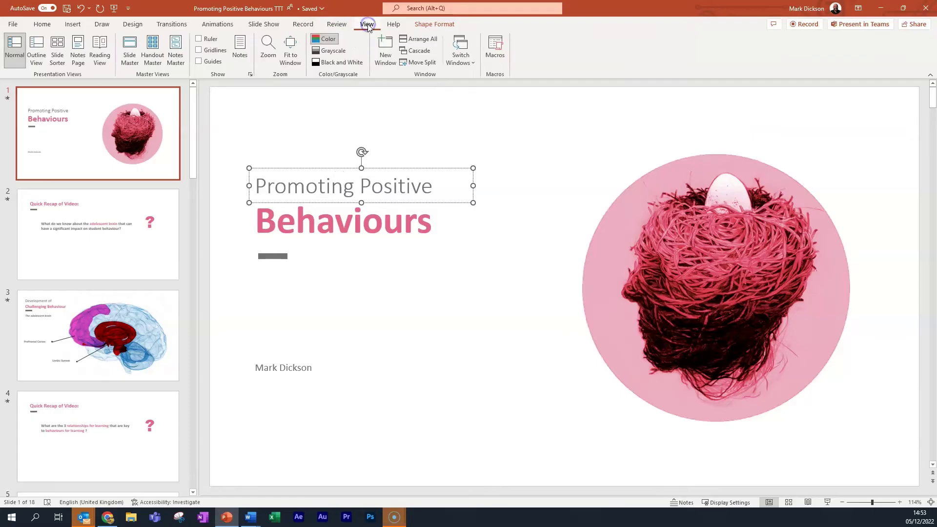
{"action": "left_click", "coordinate": [130, 50]}
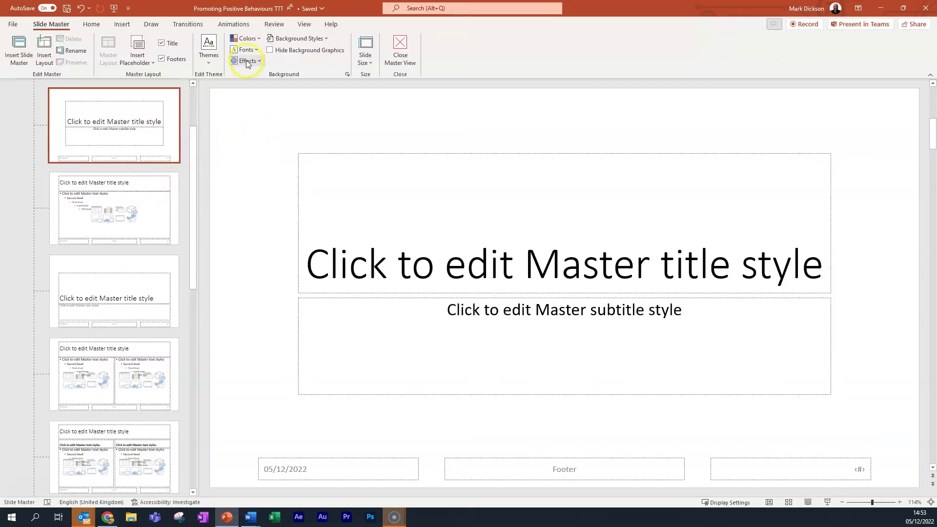
{"action": "left_click", "coordinate": [258, 50]}
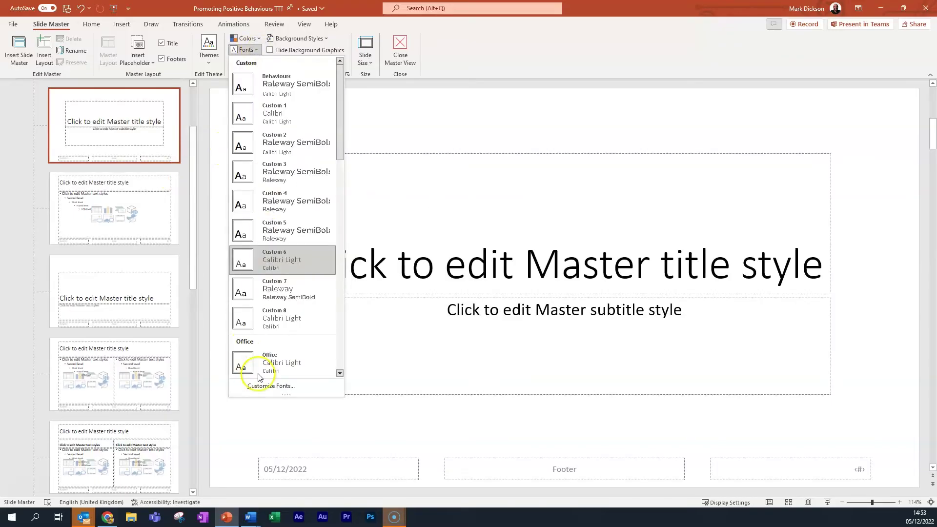
{"action": "left_click", "coordinate": [267, 385]}
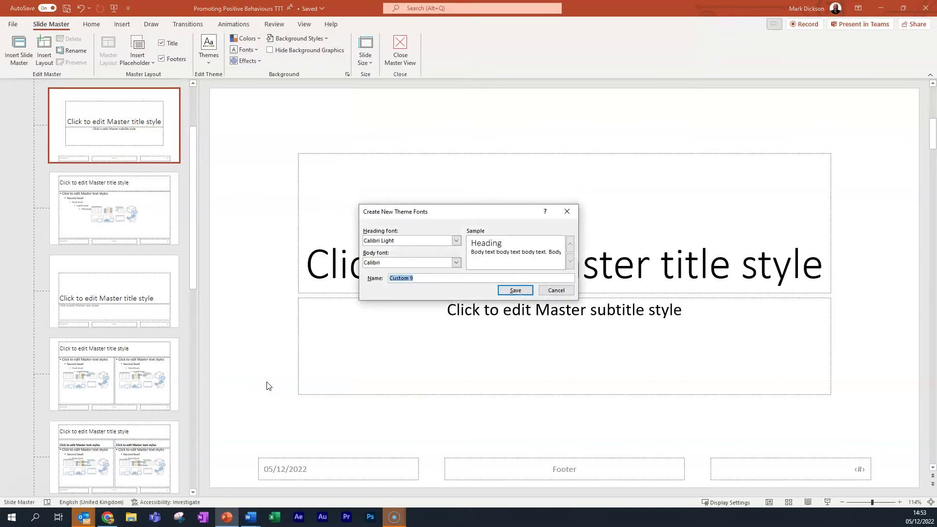
{"action": "left_click_drag", "start_coordinate": [447, 212], "coordinate": [573, 83]}
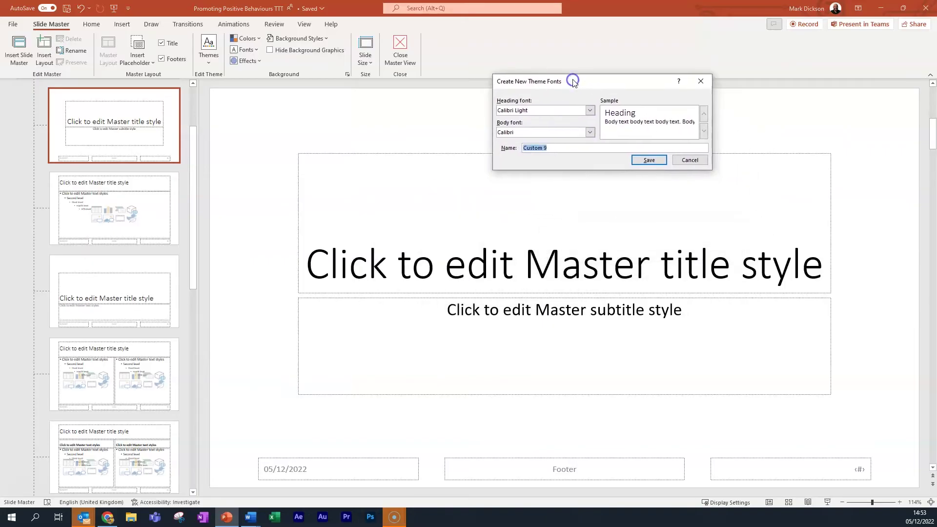
Set headings to Raleway Light and body to Raleway ExtraBold, save, and close Master View.
{"action": "left_click", "coordinate": [590, 111]}
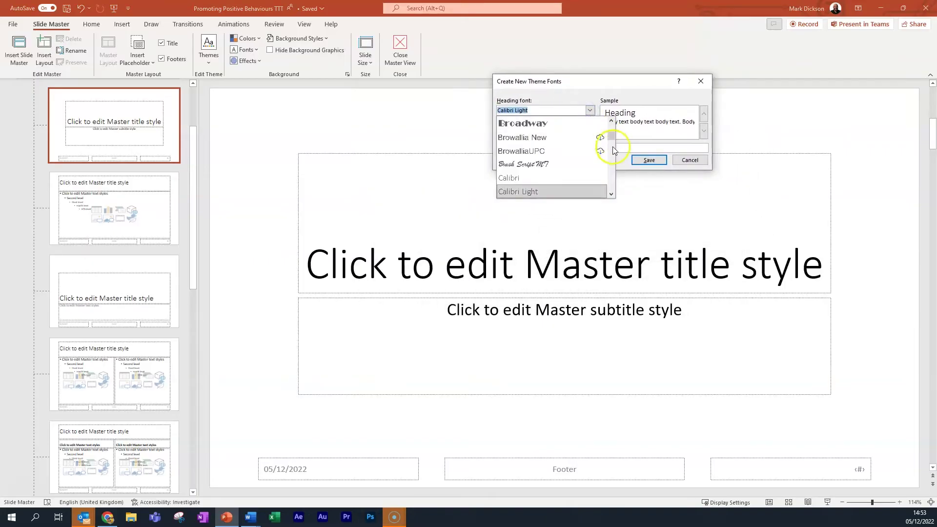
{"action": "left_click_drag", "start_coordinate": [608, 147], "coordinate": [607, 163]}
{"action": "scroll", "coordinate": [537, 166], "scroll_direction": "down", "scroll_amount": 6}
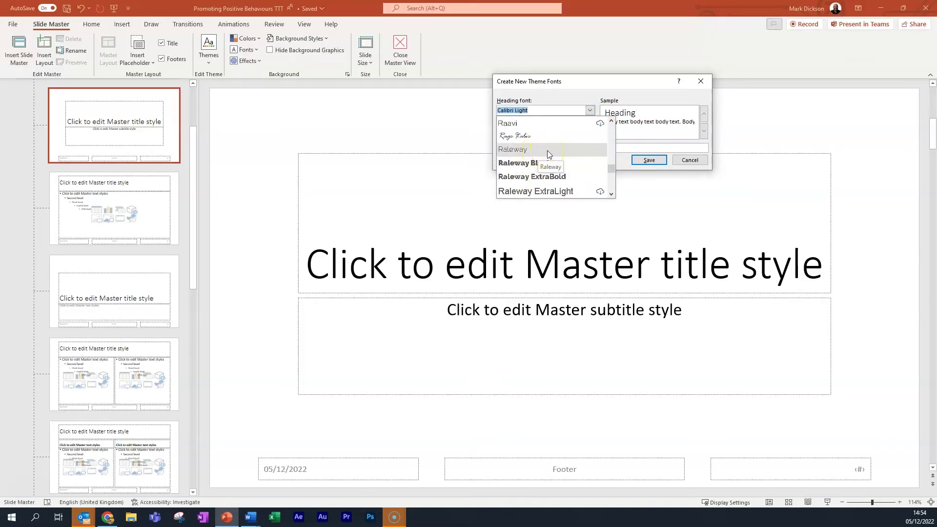
{"action": "scroll", "coordinate": [549, 148], "scroll_direction": "down", "scroll_amount": 2}
{"action": "left_click", "coordinate": [536, 149]}
{"action": "left_click", "coordinate": [590, 132]}
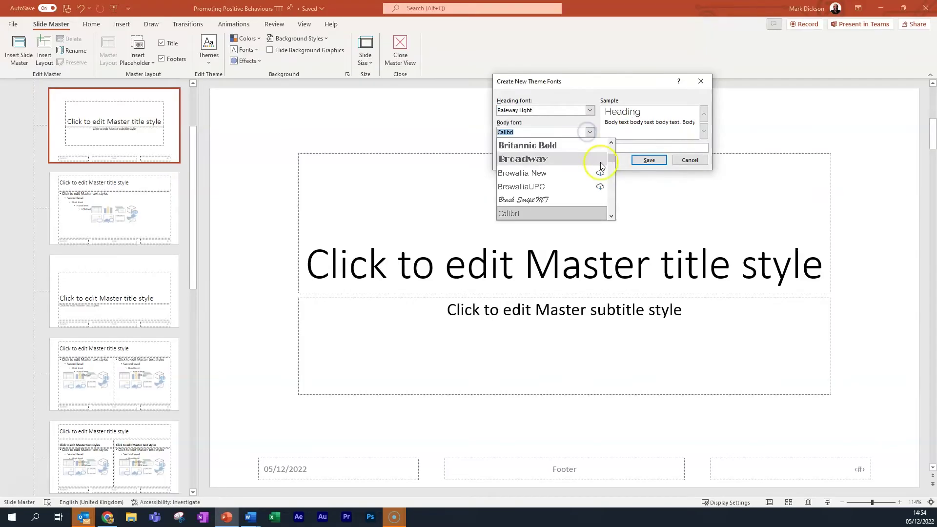
{"action": "left_click_drag", "start_coordinate": [610, 149], "coordinate": [610, 196]}
{"action": "scroll", "coordinate": [537, 185], "scroll_direction": "up", "scroll_amount": 5}
{"action": "left_click", "coordinate": [548, 159]}
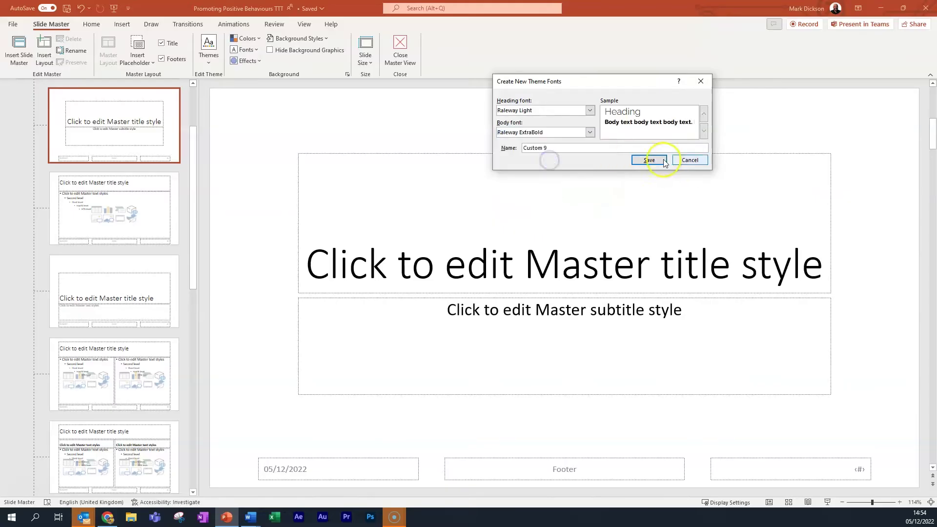
{"action": "left_click", "coordinate": [647, 160]}
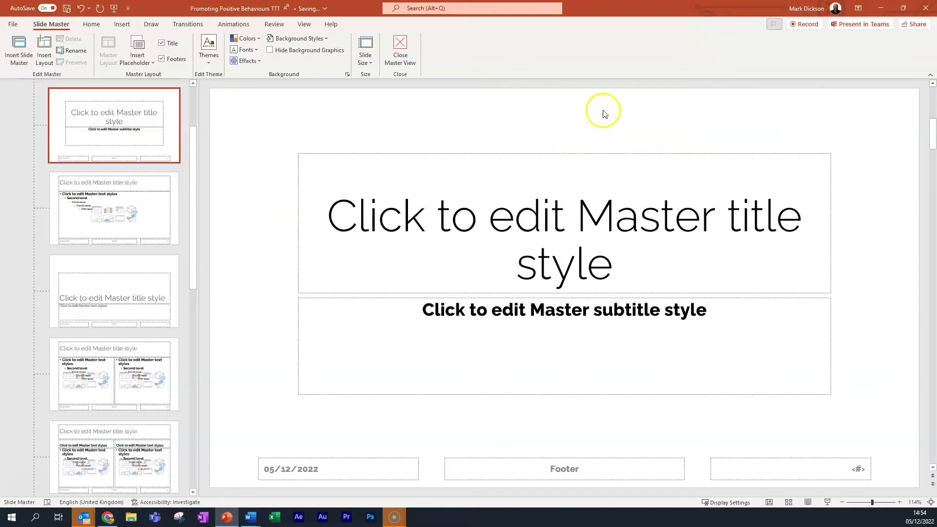
{"action": "left_click", "coordinate": [401, 46]}
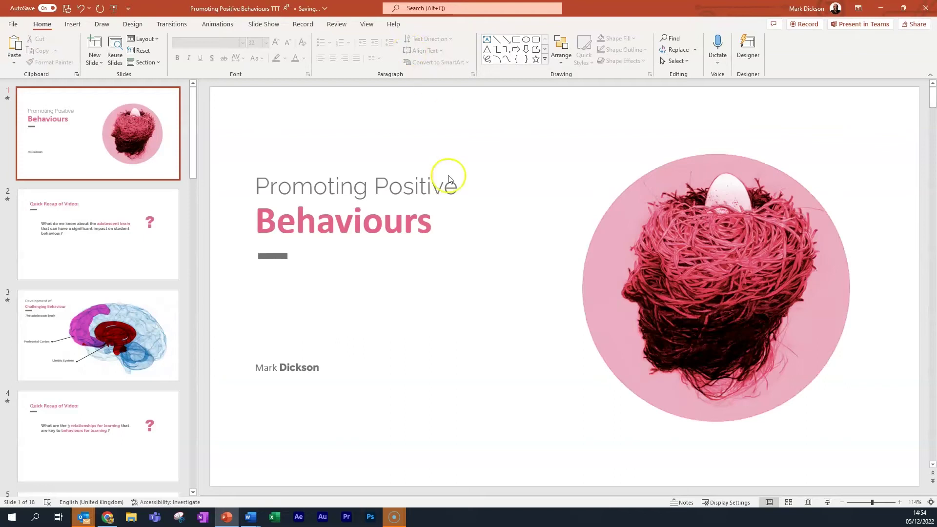
Click into the 'Promoting Positive' title to check its new font.
{"action": "left_click", "coordinate": [375, 190]}
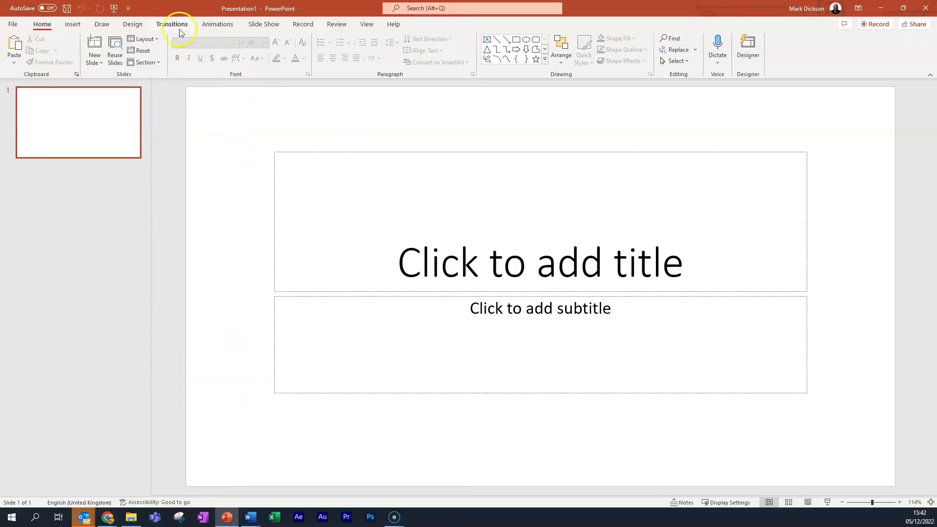
Start a custom theme font set from the Design tab's Variants font options.
{"action": "left_click", "coordinate": [133, 25]}
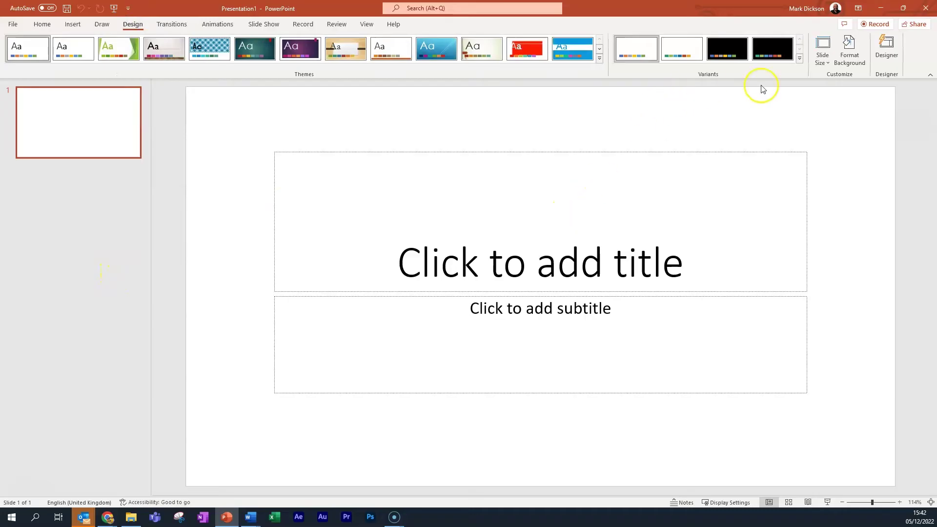
{"action": "left_click", "coordinate": [800, 59]}
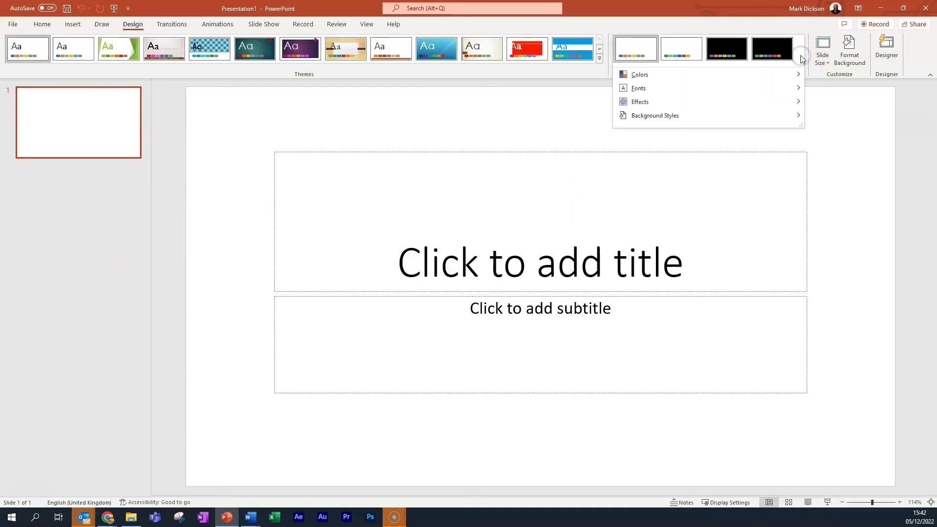
{"action": "left_click", "coordinate": [781, 87]}
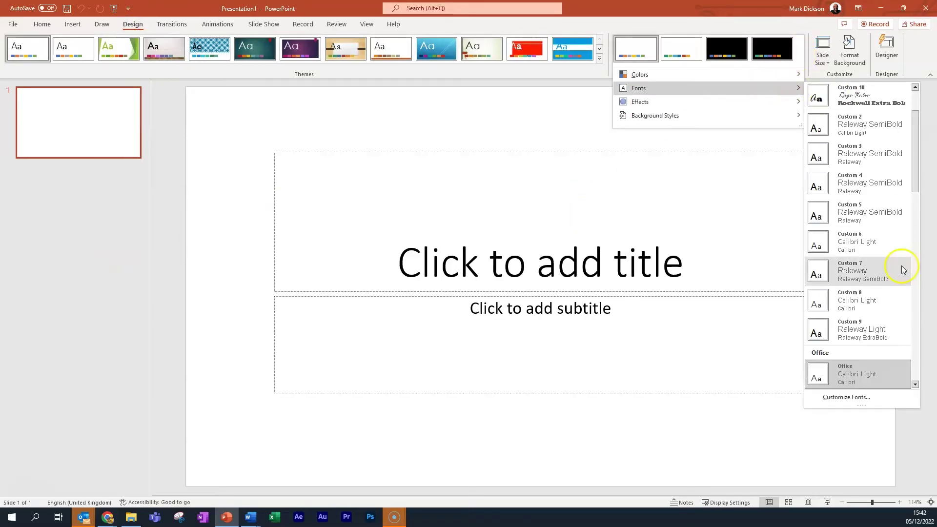
{"action": "left_click", "coordinate": [847, 397]}
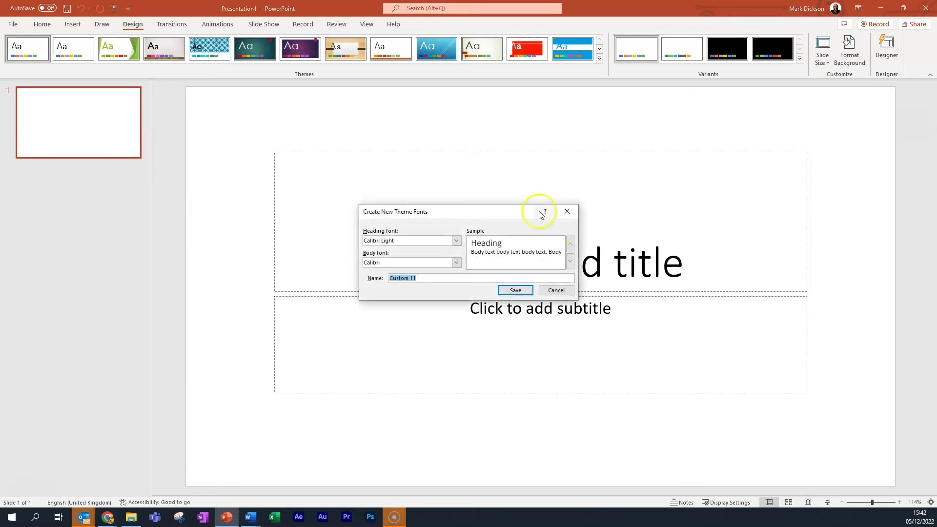
{"action": "left_click_drag", "start_coordinate": [540, 215], "coordinate": [739, 192]}
Choose Montserrat Medium as the heading font and browse the body font list.
{"action": "left_click", "coordinate": [655, 218]}
{"action": "left_click_drag", "start_coordinate": [675, 245], "coordinate": [677, 268]}
{"action": "left_click", "coordinate": [646, 267]}
{"action": "left_click", "coordinate": [655, 240]}
{"action": "scroll", "coordinate": [654, 272], "scroll_direction": "down", "scroll_amount": 10}
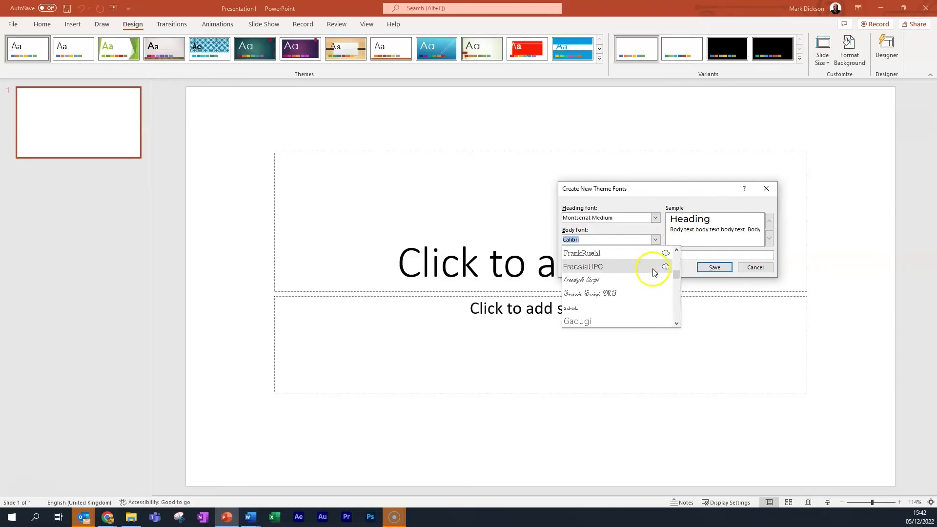
{"action": "scroll", "coordinate": [674, 286], "scroll_direction": "down", "scroll_amount": 15}
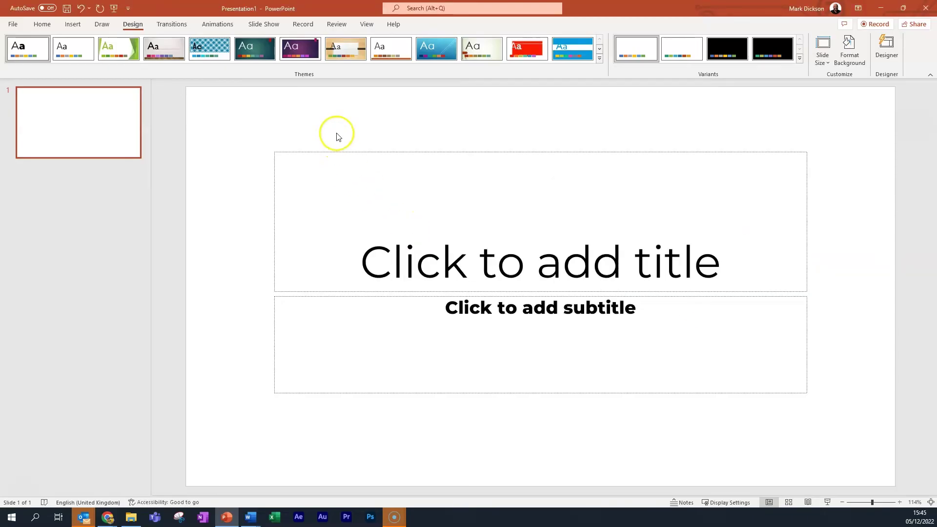
Save the current Montserrat theme as 'New Blank'.
{"action": "left_click", "coordinate": [599, 59]}
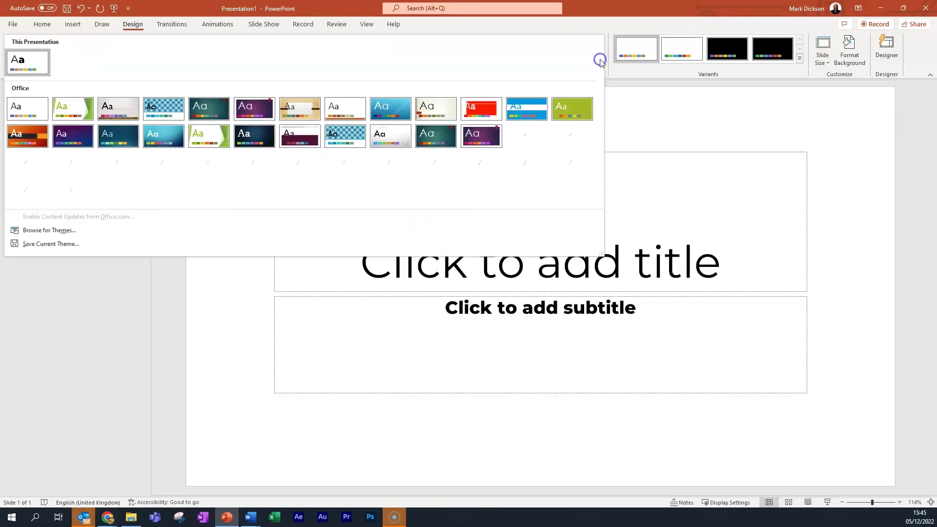
{"action": "left_click", "coordinate": [57, 243]}
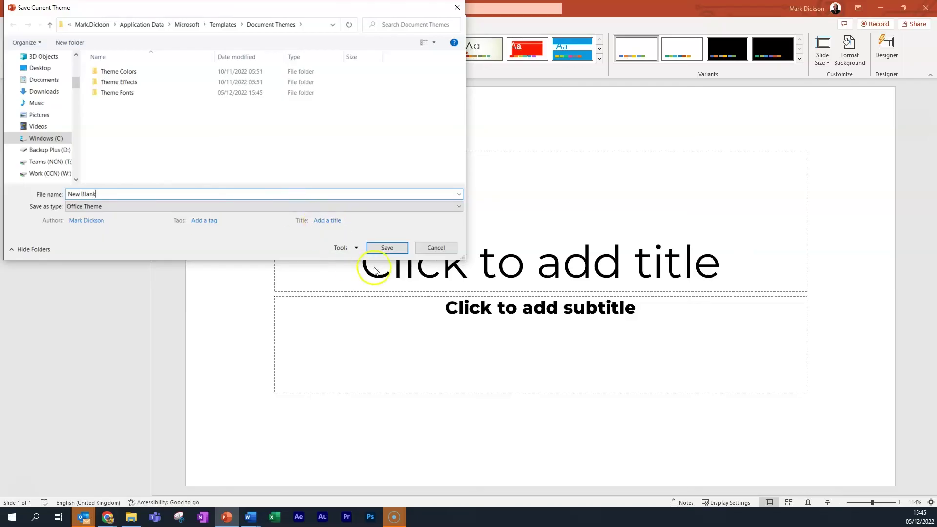
{"action": "left_click", "coordinate": [397, 249]}
Apply the saved New Blank theme and set it as the default theme.
{"action": "right_click", "coordinate": [30, 51]}
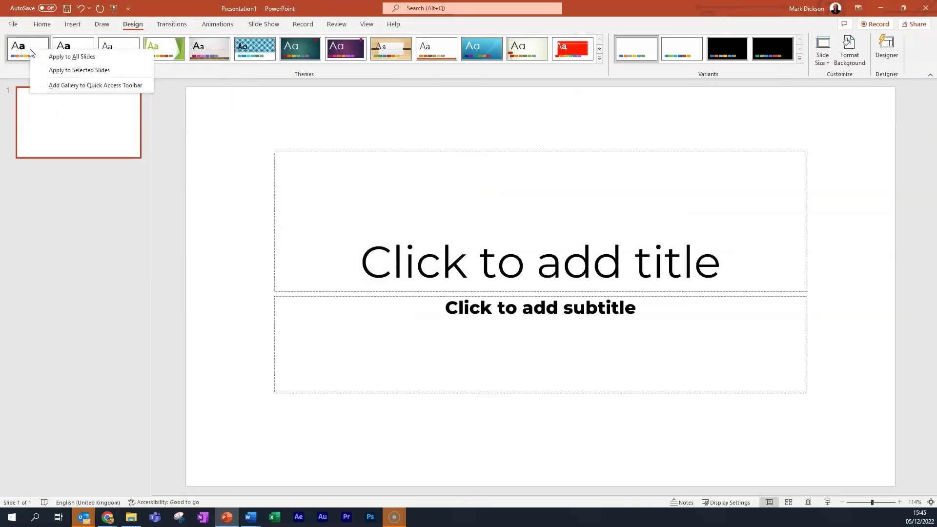
{"action": "left_click", "coordinate": [30, 51]}
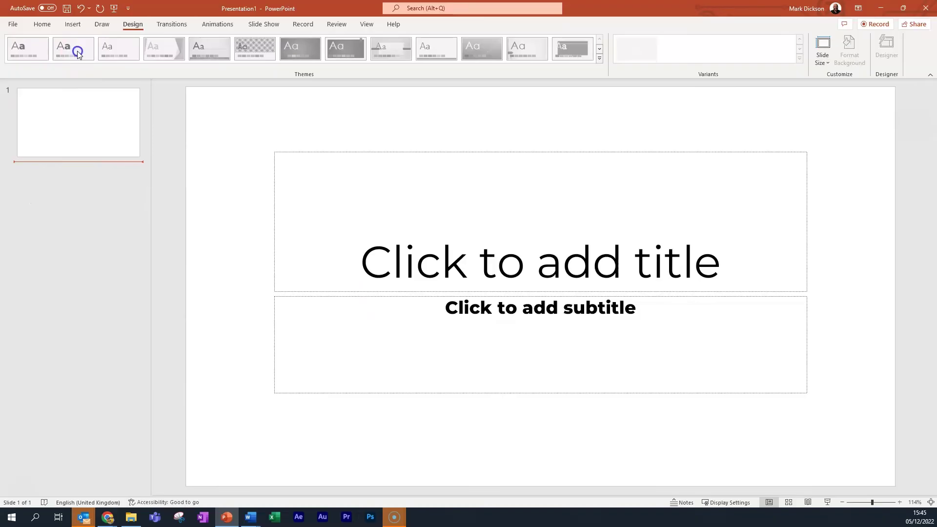
{"action": "left_click", "coordinate": [79, 54]}
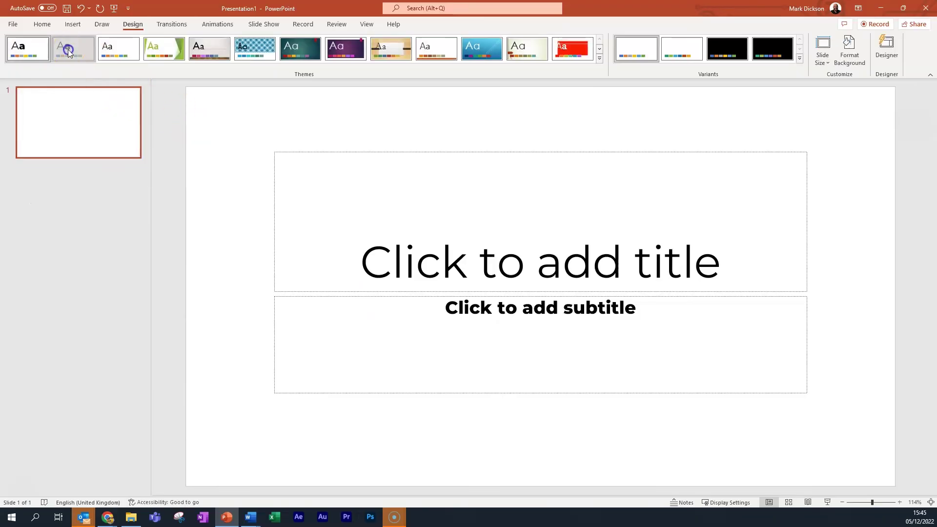
{"action": "right_click", "coordinate": [69, 53]}
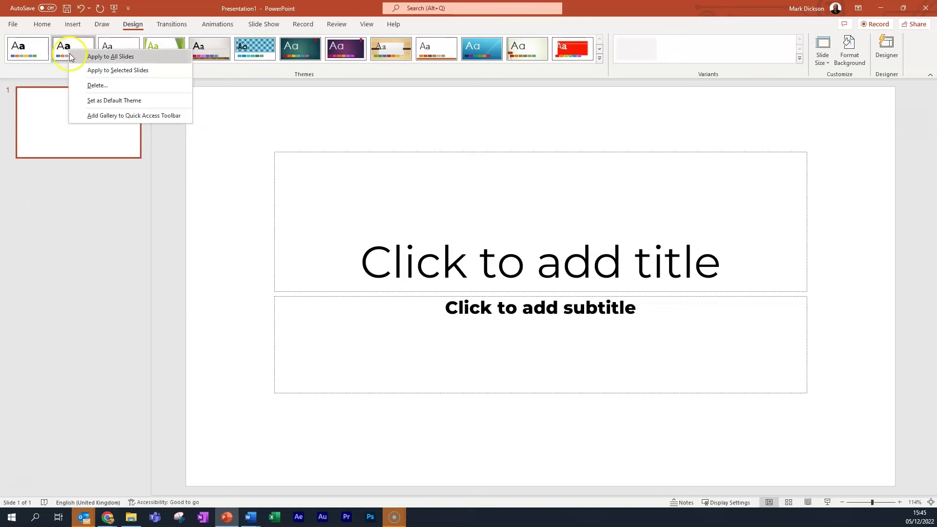
{"action": "left_click", "coordinate": [96, 101]}
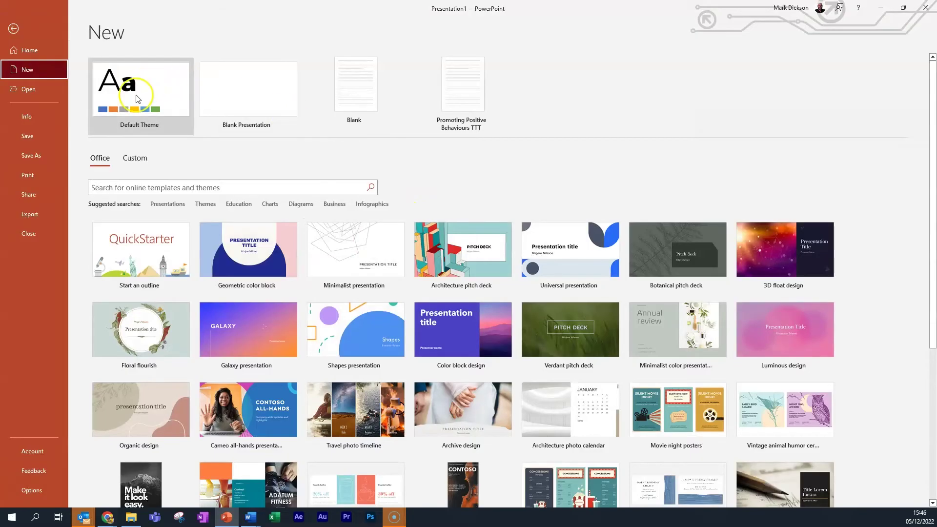
Create a new presentation from the default theme and title it 'Done It!!'.
{"action": "left_click", "coordinate": [137, 97]}
{"action": "left_click", "coordinate": [412, 252]}
{"action": "type", "text": "Don"}
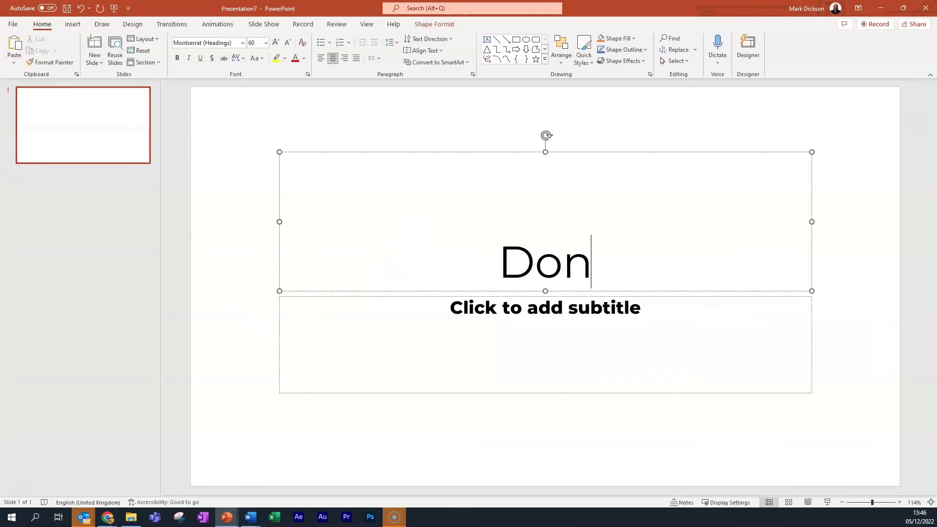
{"action": "type", "text": "e It!!"}
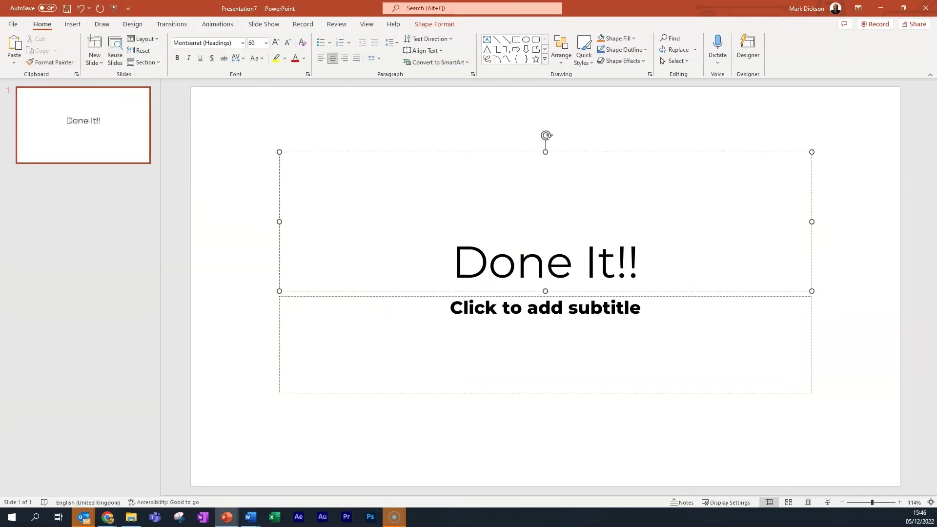